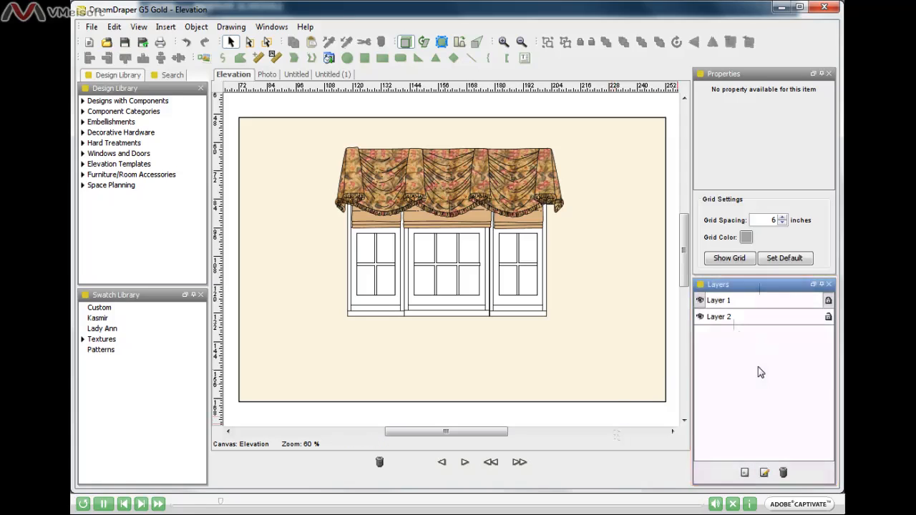
Step: Make Layer 2 the active layer on the Elevation canvas and on the Photo canvas
{"action": "left_click", "coordinate": [754, 324]}
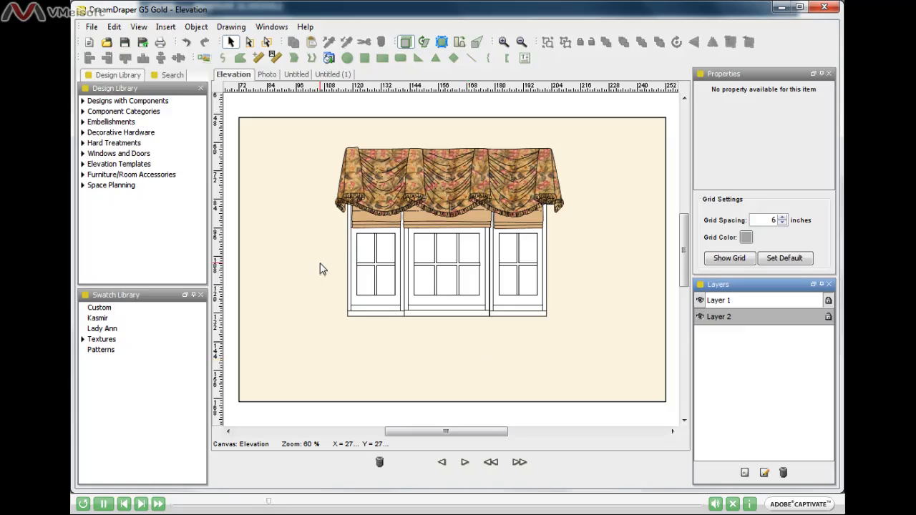
{"action": "left_click", "coordinate": [264, 74]}
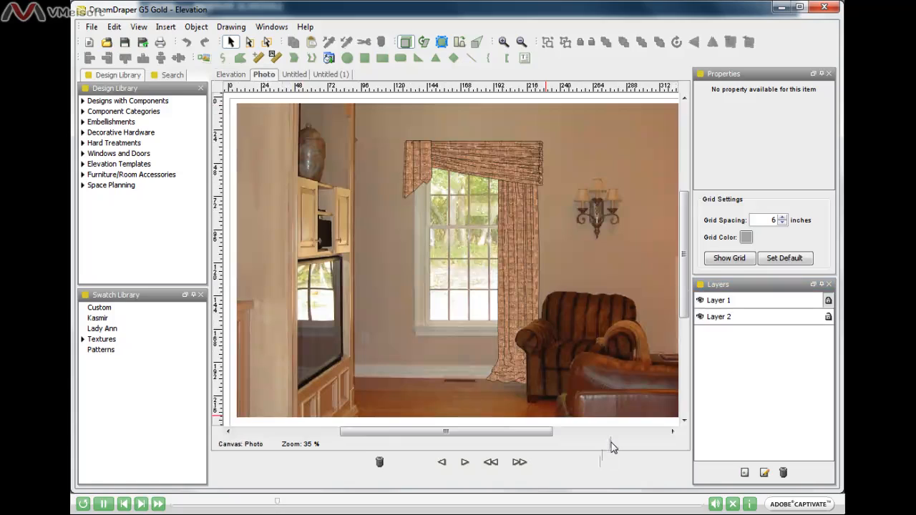
{"action": "left_click", "coordinate": [758, 316]}
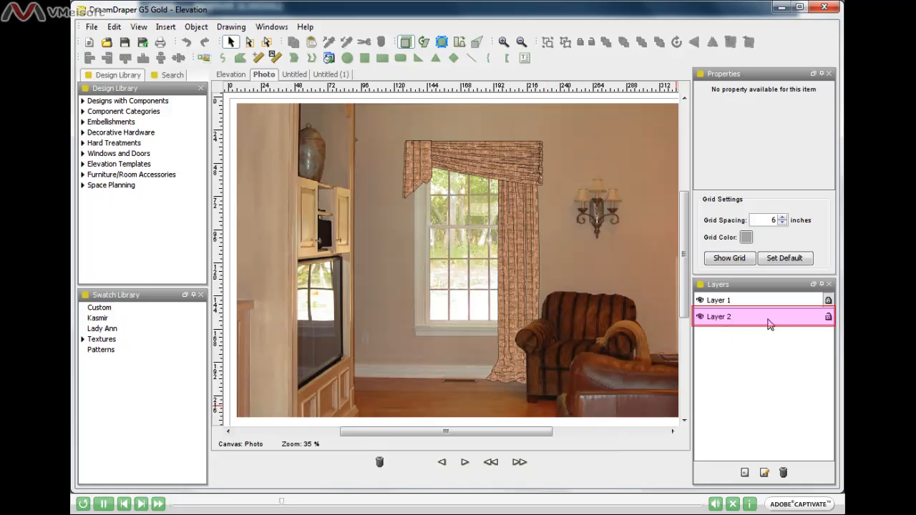
{"action": "left_click", "coordinate": [747, 321]}
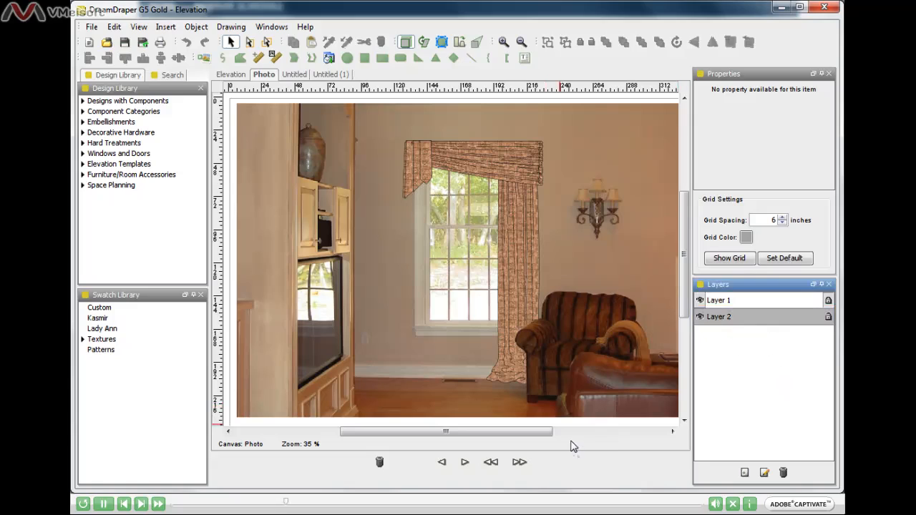
Step: Select the window treatment over the photo's window and set its handles back to resize mode
{"action": "left_click", "coordinate": [528, 276]}
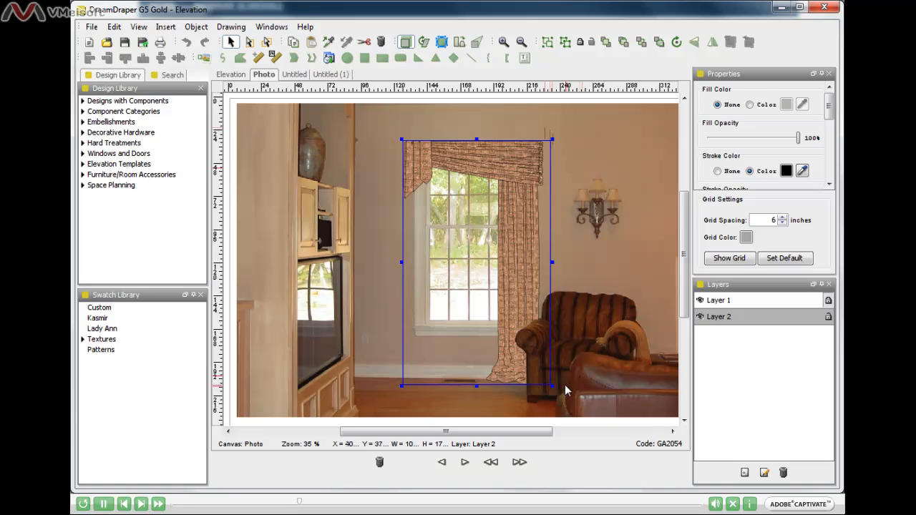
{"action": "left_click", "coordinate": [401, 387]}
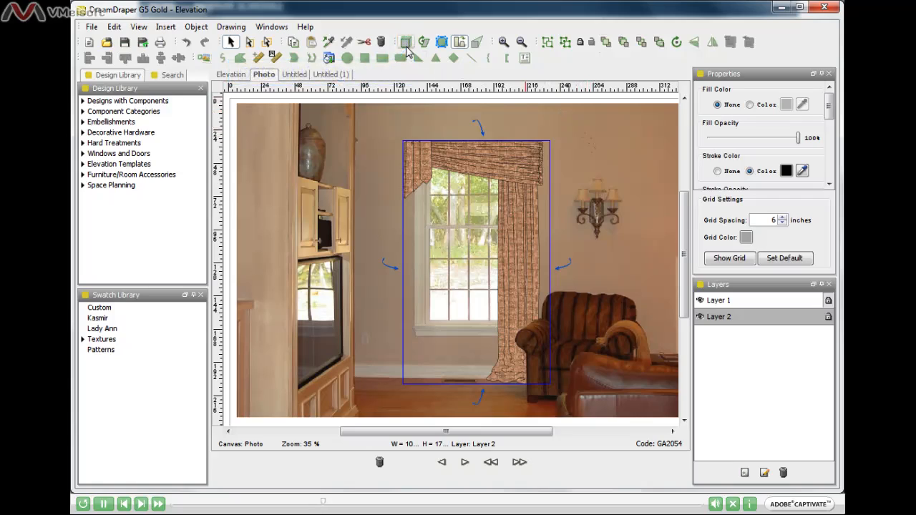
{"action": "left_click", "coordinate": [405, 43]}
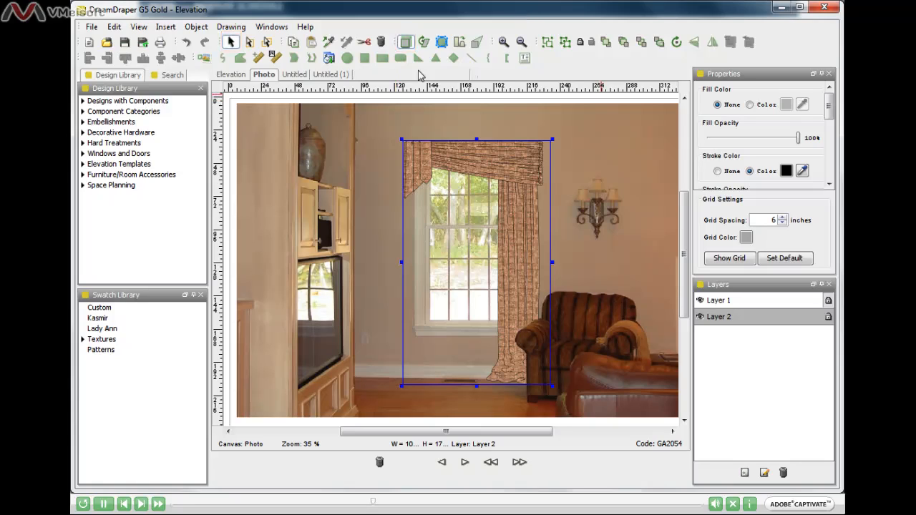
Step: Ungroup the teal swag valance on the Untitled (1) canvas and clear the selection
{"action": "left_click", "coordinate": [336, 77]}
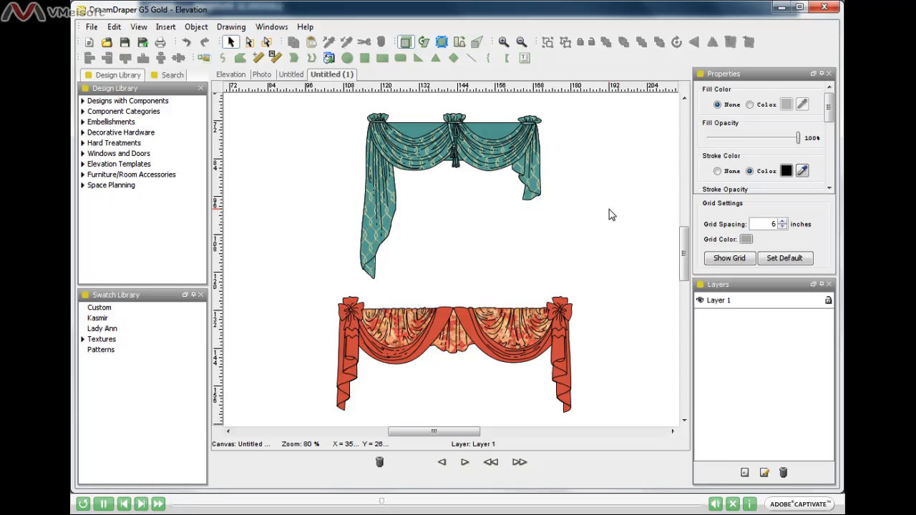
{"action": "left_click", "coordinate": [516, 147]}
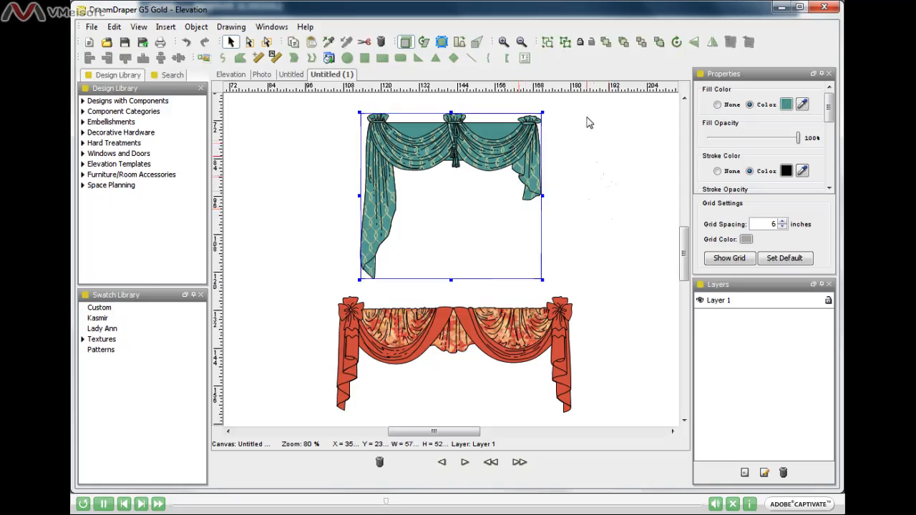
{"action": "left_click", "coordinate": [566, 41]}
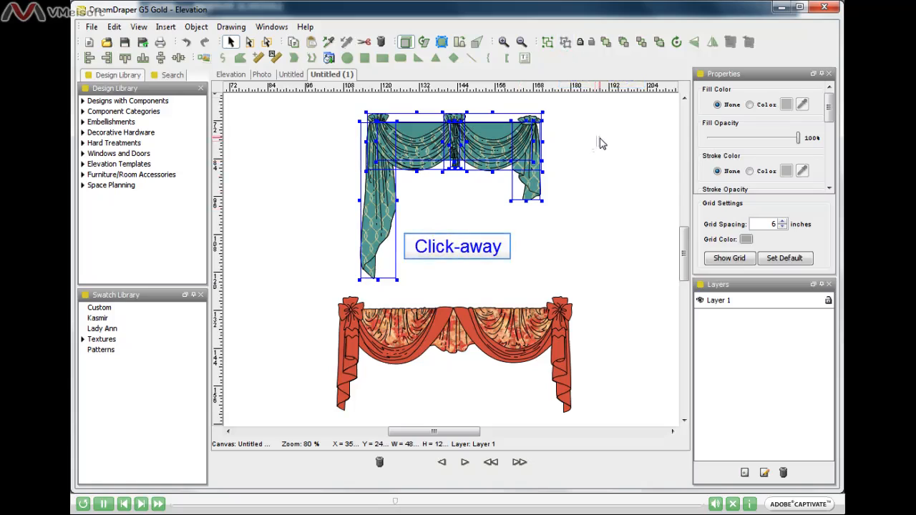
{"action": "left_click", "coordinate": [599, 144]}
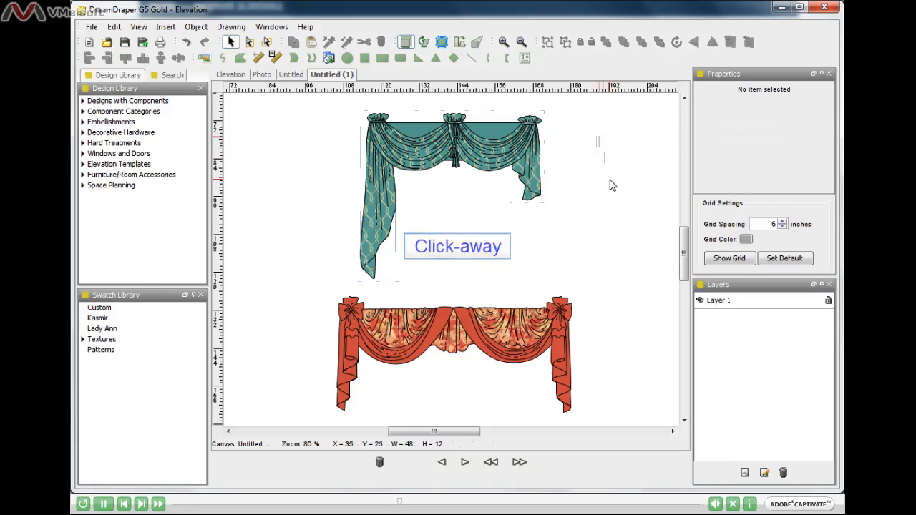
Step: Move the center tassel off the teal valance into the empty area to its right
{"action": "left_click", "coordinate": [457, 168]}
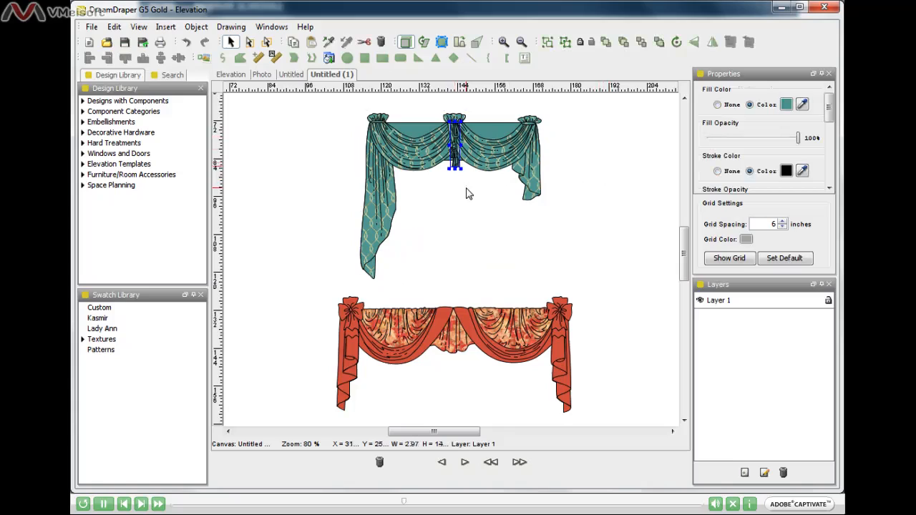
{"action": "left_click_drag", "start_coordinate": [455, 159], "coordinate": [612, 224]}
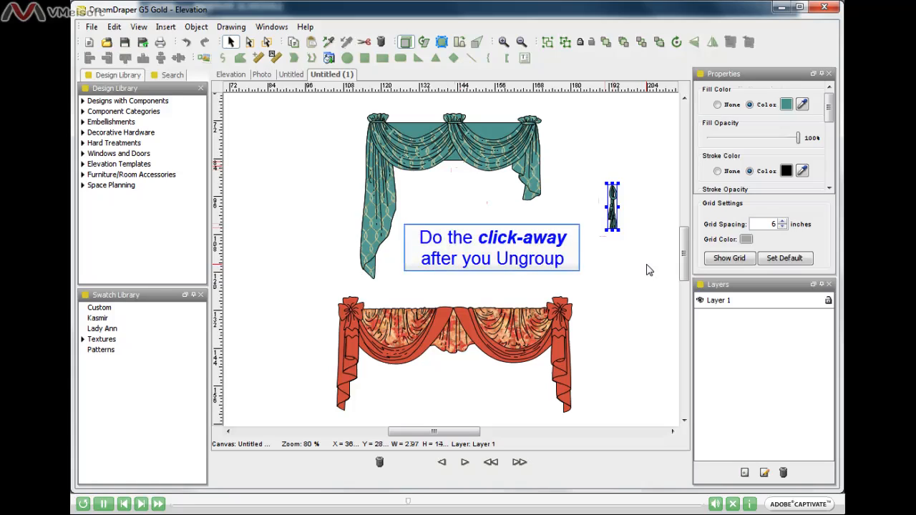
{"action": "left_click", "coordinate": [648, 270]}
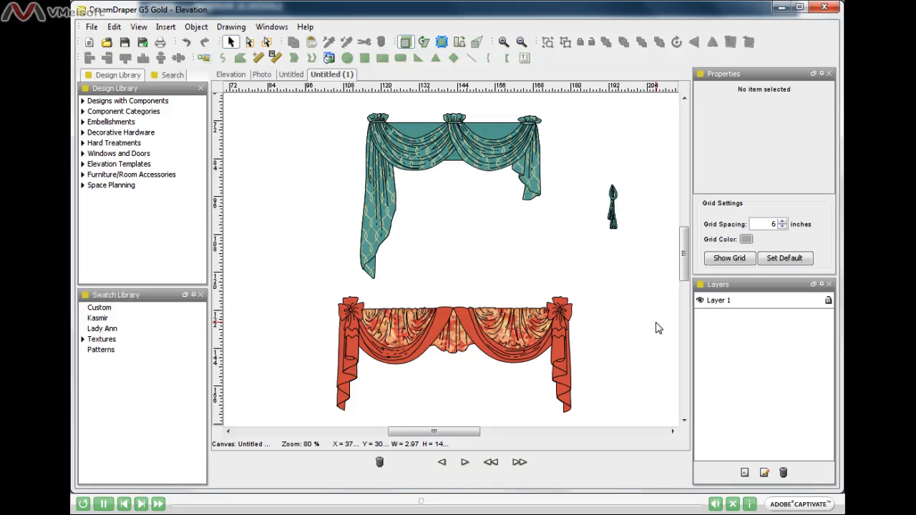
Step: Select only the patterned center piece inside the grouped red valance with the second selection arrow
{"action": "left_click", "coordinate": [511, 328]}
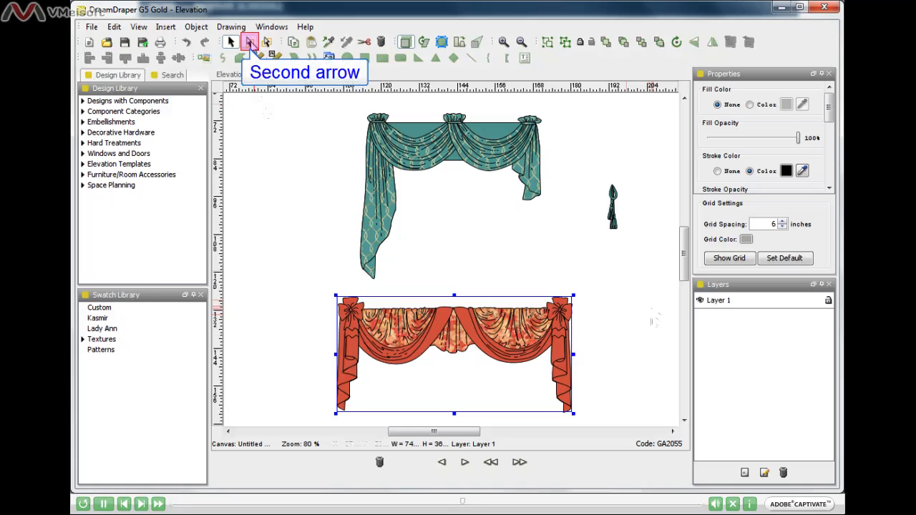
{"action": "left_click", "coordinate": [249, 43]}
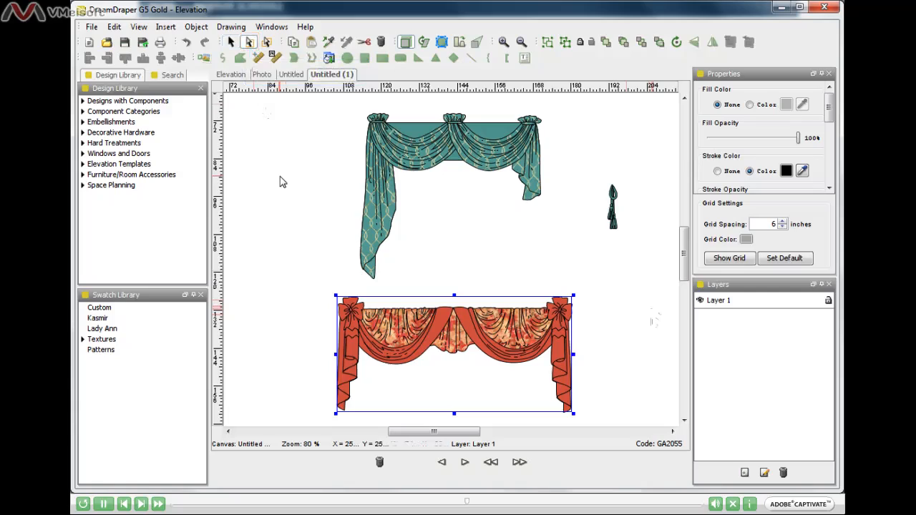
{"action": "left_click", "coordinate": [284, 226]}
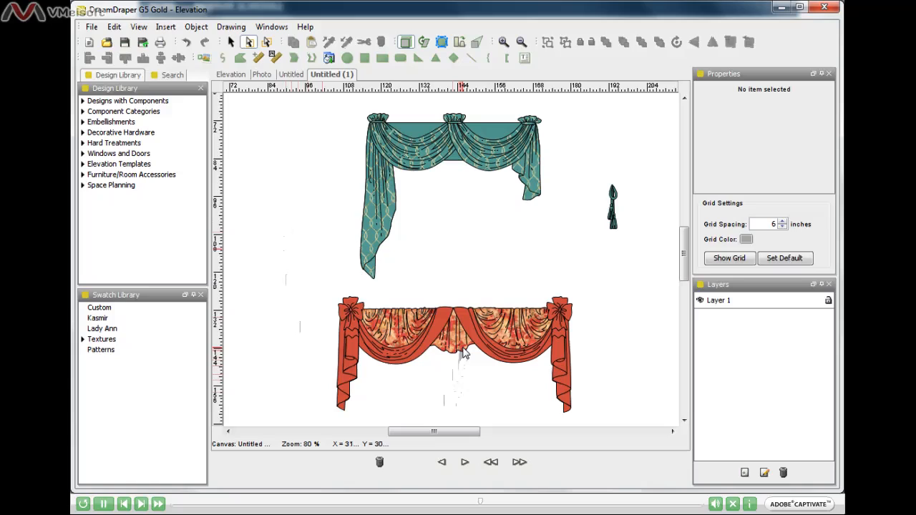
{"action": "left_click", "coordinate": [463, 353]}
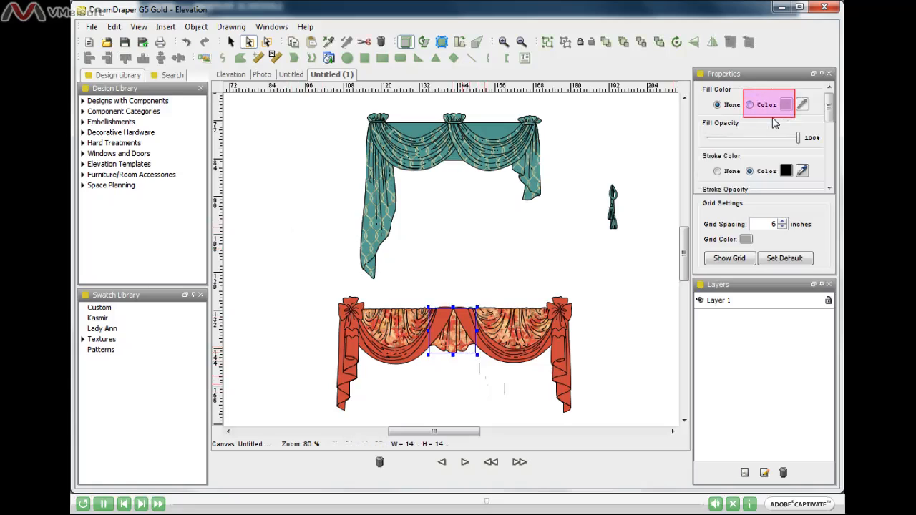
Step: Fill the center piece with the red sampled from the valance's tail, and return to the default selection arrow with nothing selected
{"action": "left_click", "coordinate": [751, 105]}
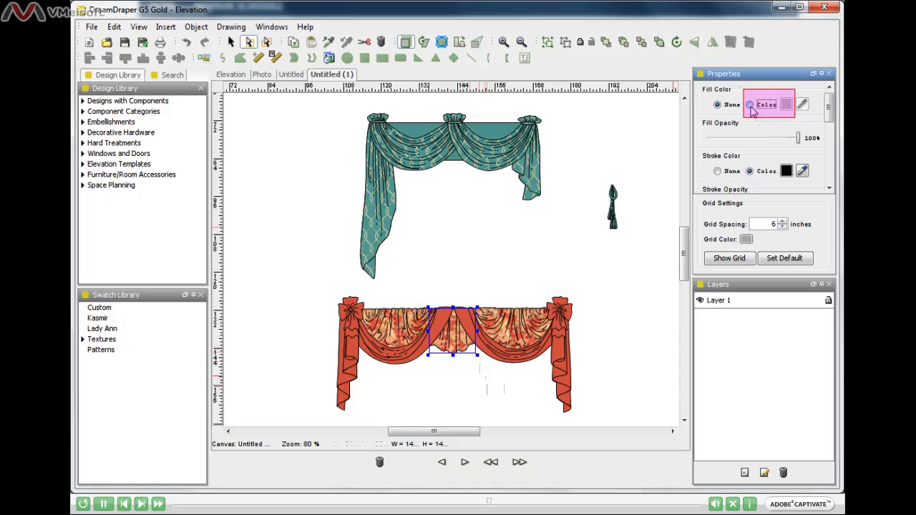
{"action": "left_click", "coordinate": [803, 106]}
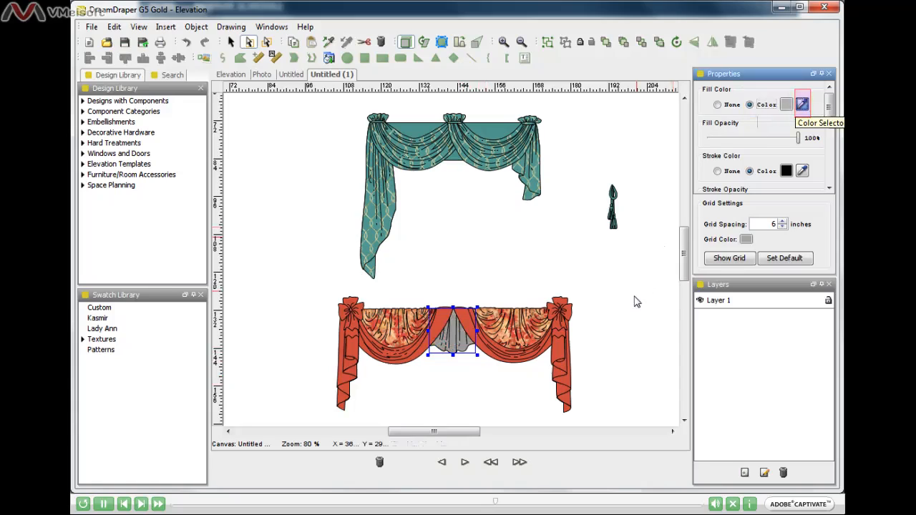
{"action": "left_click", "coordinate": [560, 346]}
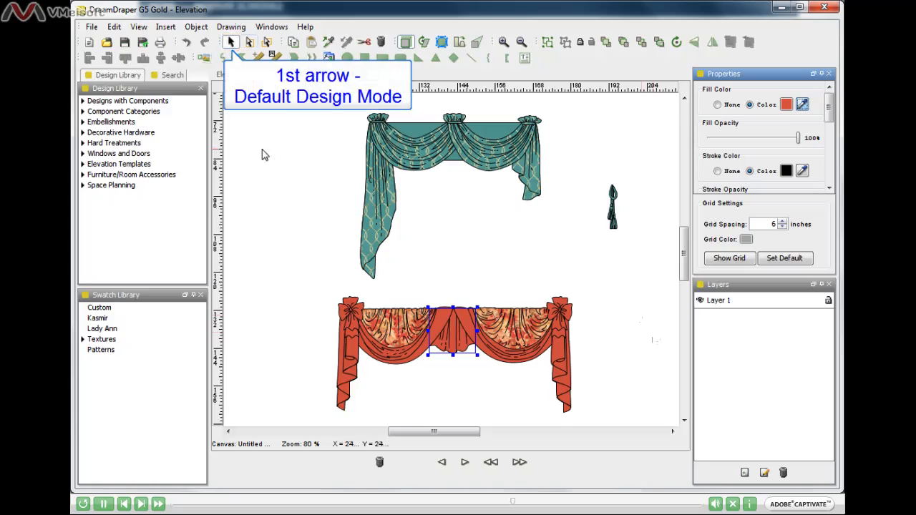
{"action": "left_click", "coordinate": [271, 198]}
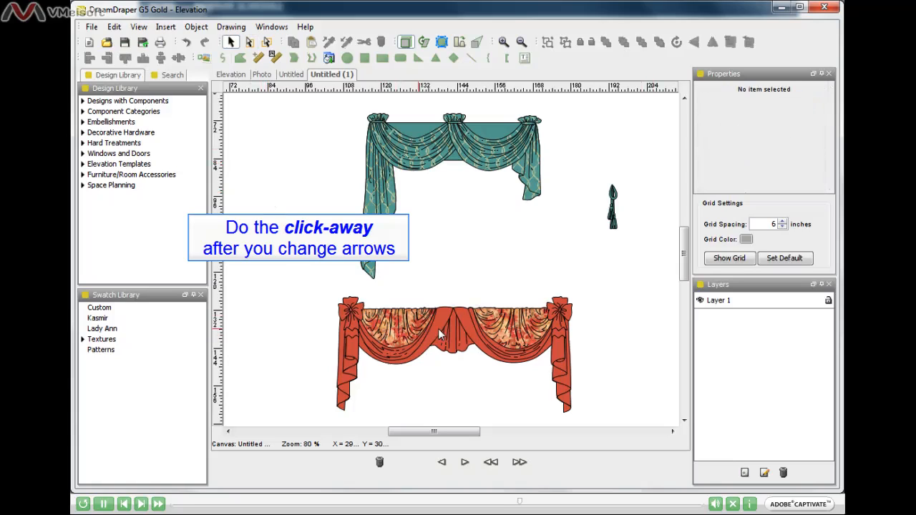
Step: Enlarge the whole red valance up and to the right to about 94 inches wide and 46 inches high
{"action": "left_click", "coordinate": [533, 340]}
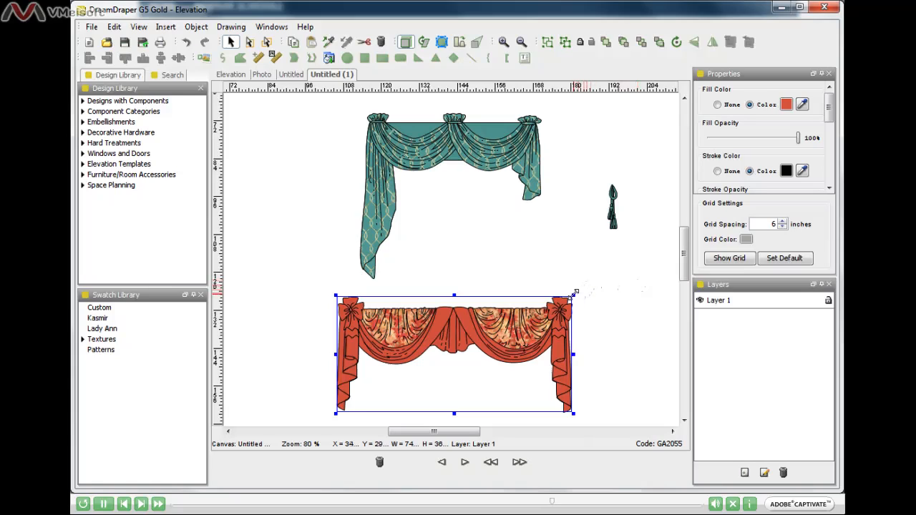
{"action": "left_click_drag", "start_coordinate": [575, 294], "coordinate": [638, 263]}
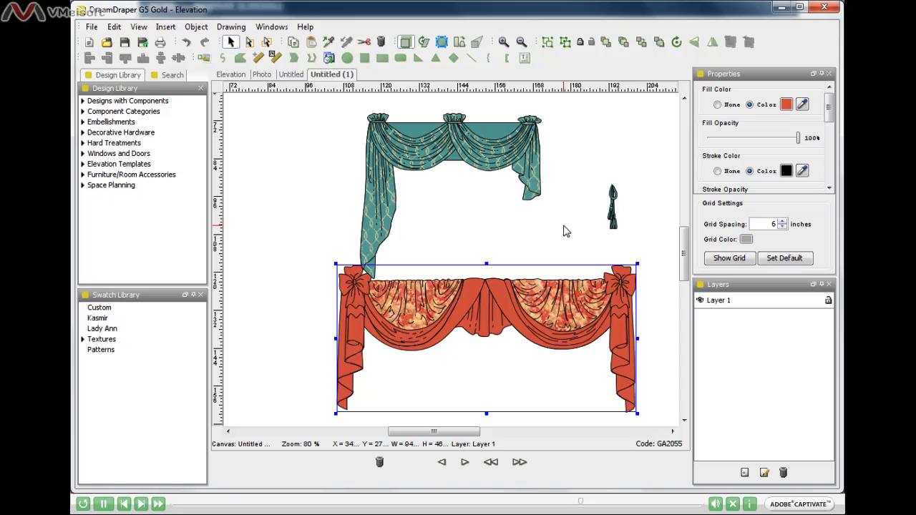
Step: Select both tails and both swags of the teal valance together, and remove the tails from the selection
{"action": "left_click", "coordinate": [391, 210]}
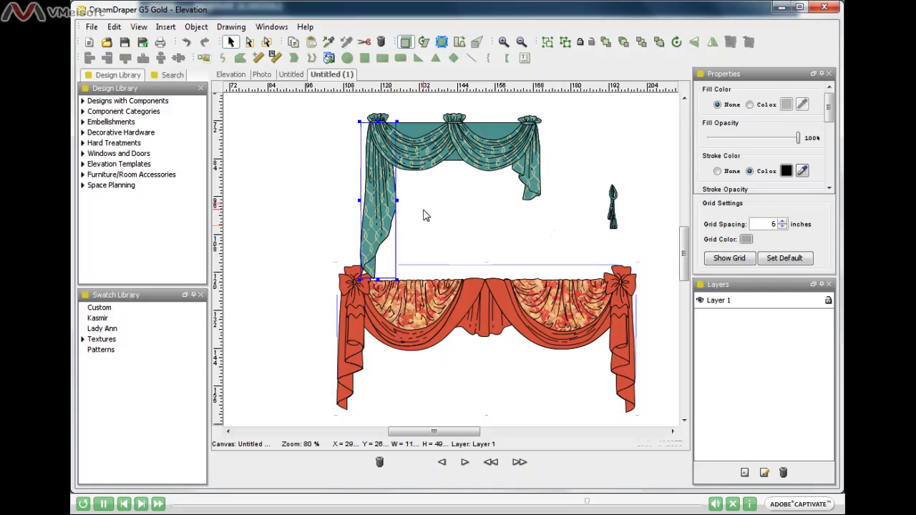
{"action": "left_click", "coordinate": [536, 190], "text": "shift"}
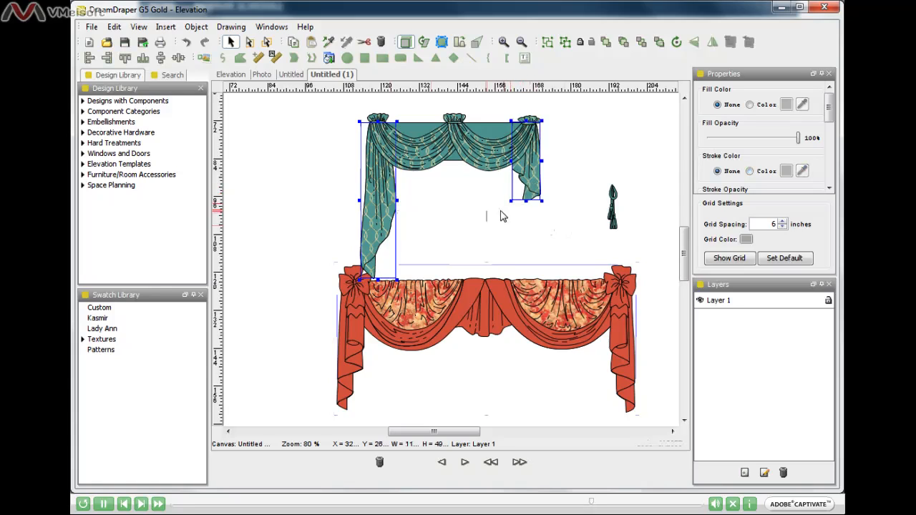
{"action": "left_click", "coordinate": [430, 166], "text": "shift"}
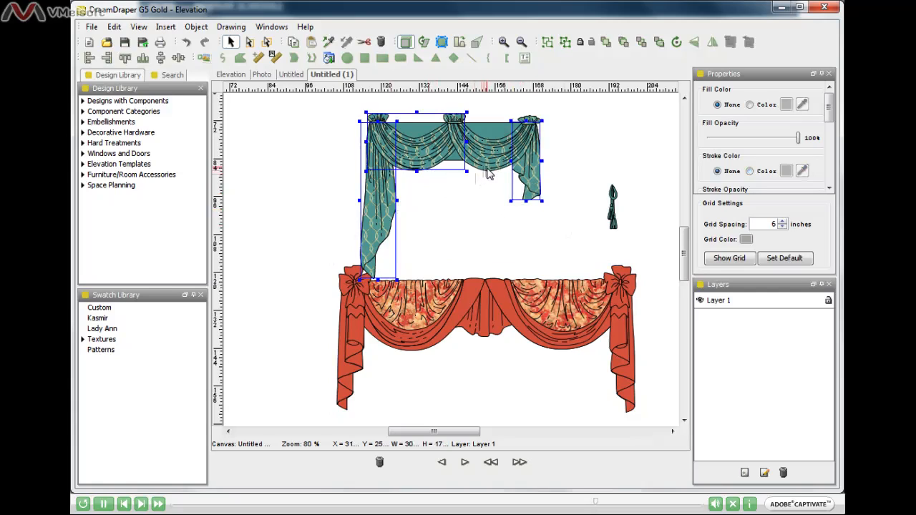
{"action": "left_click", "coordinate": [486, 173], "text": "shift"}
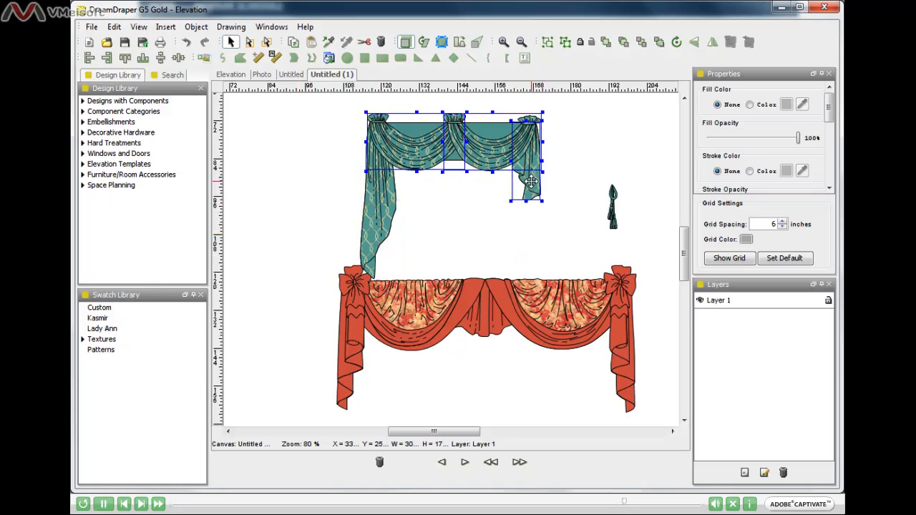
{"action": "left_click", "coordinate": [530, 182], "text": "shift"}
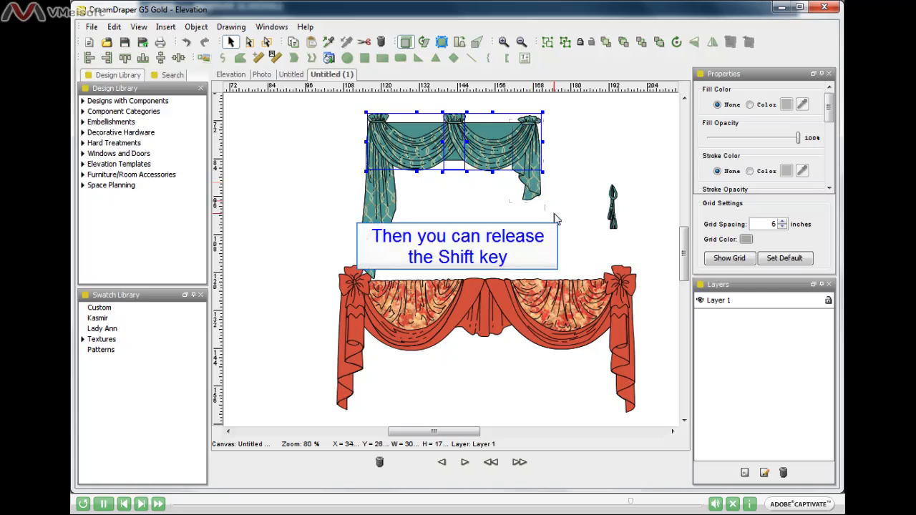
{"action": "left_click", "coordinate": [299, 182]}
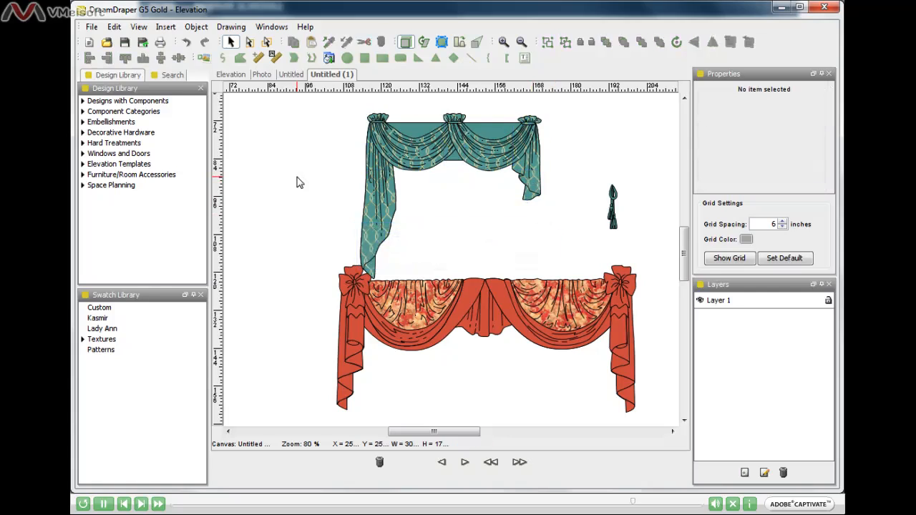